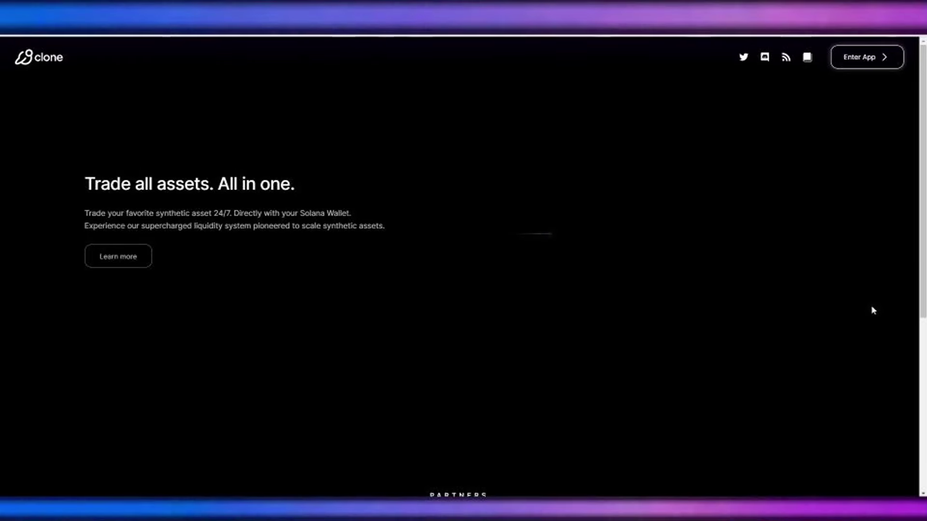
# Step: Scroll through the clAsset pools table showing each asset's price, 24h change and liquidity
pyautogui.scroll(-3, 871, 307)
pyautogui.scroll(3, 871, 305)
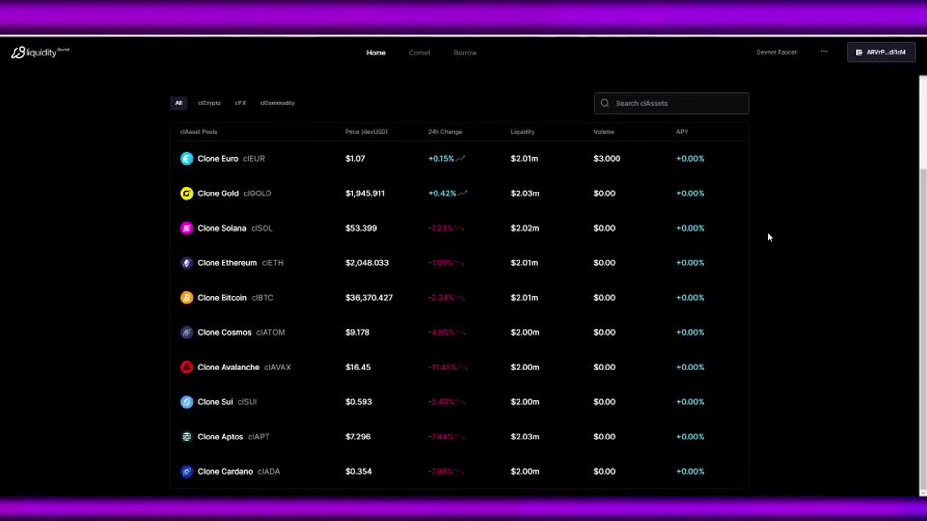
pyautogui.scroll(1, 814, 241)
pyautogui.scroll(-2, 814, 240)
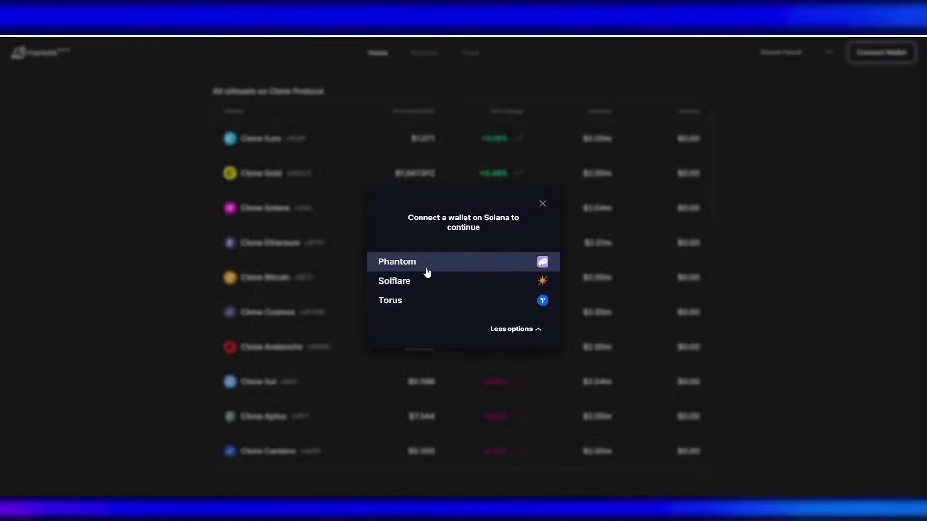
# Step: Connect the Phantom wallet and request devnet SOL by pasting its address into the Sol Faucet
pyautogui.click(426, 272)
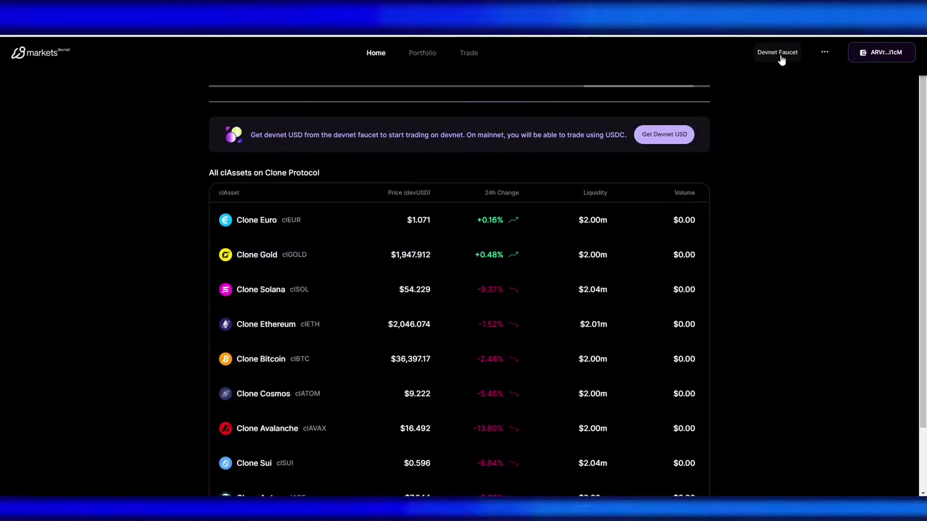
pyautogui.click(778, 53)
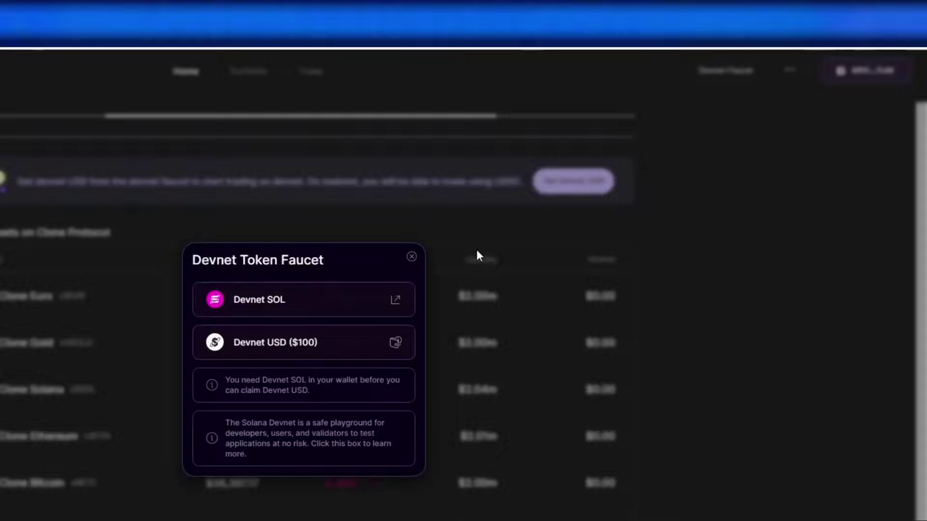
pyautogui.click(304, 311)
pyautogui.click(411, 288)
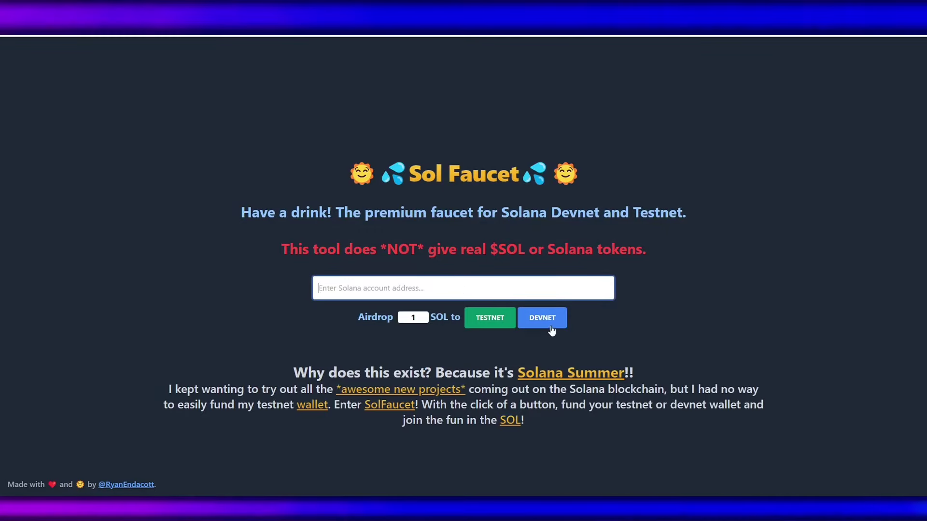
pyautogui.click(551, 327)
pyautogui.click(558, 290)
pyautogui.write('ARVrPnPT9Bu3cKcfGNGv5Mej9LqKHBNwoCvfnk3di1cM')
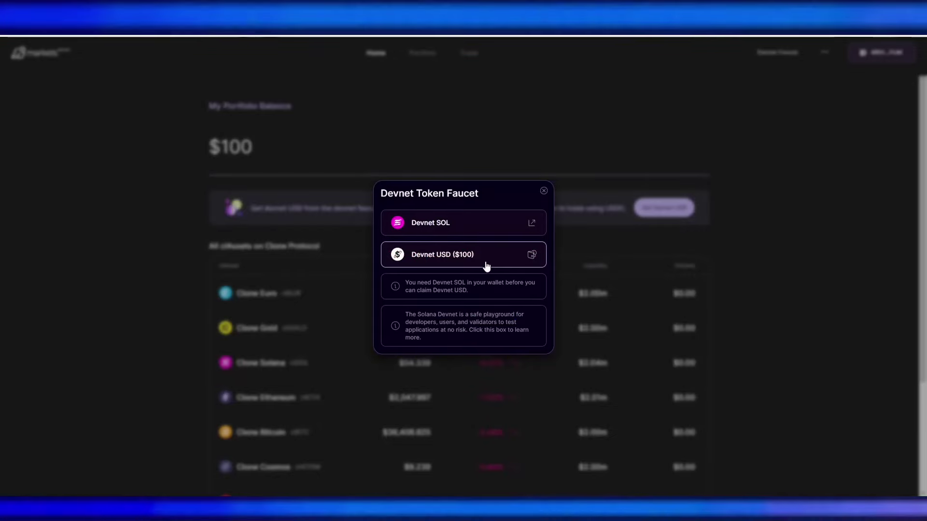
# Step: Claim $100 of Devnet USD from the Devnet Token Faucet
pyautogui.click(486, 267)
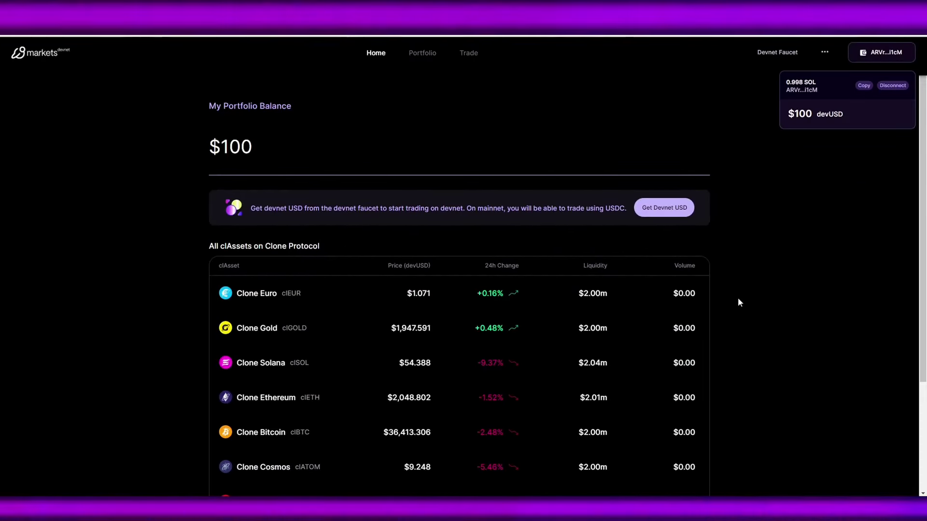
pyautogui.scroll(-3, 738, 303)
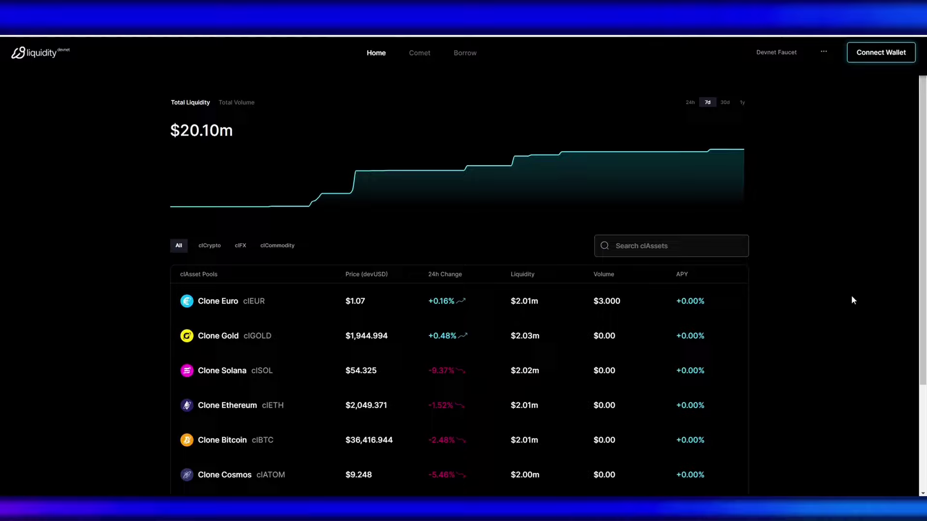
pyautogui.scroll(-3, 852, 299)
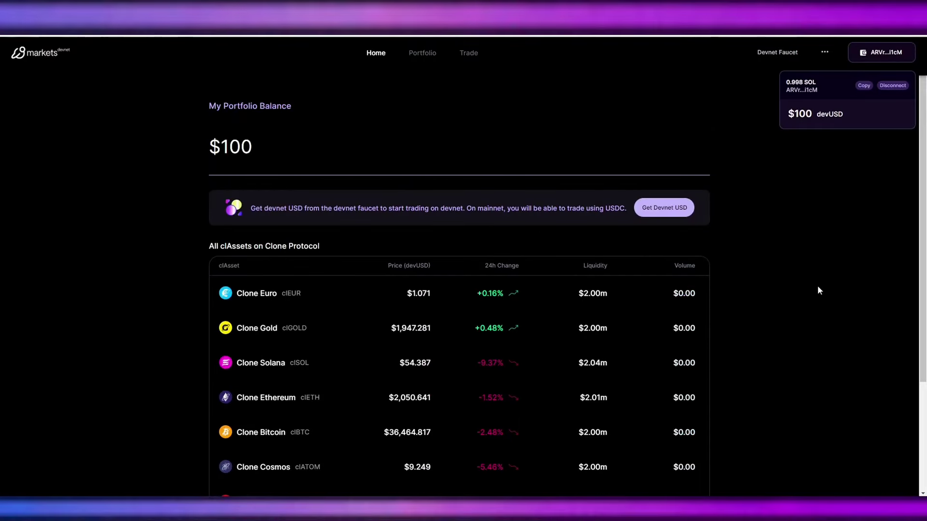
pyautogui.scroll(-2, 658, 312)
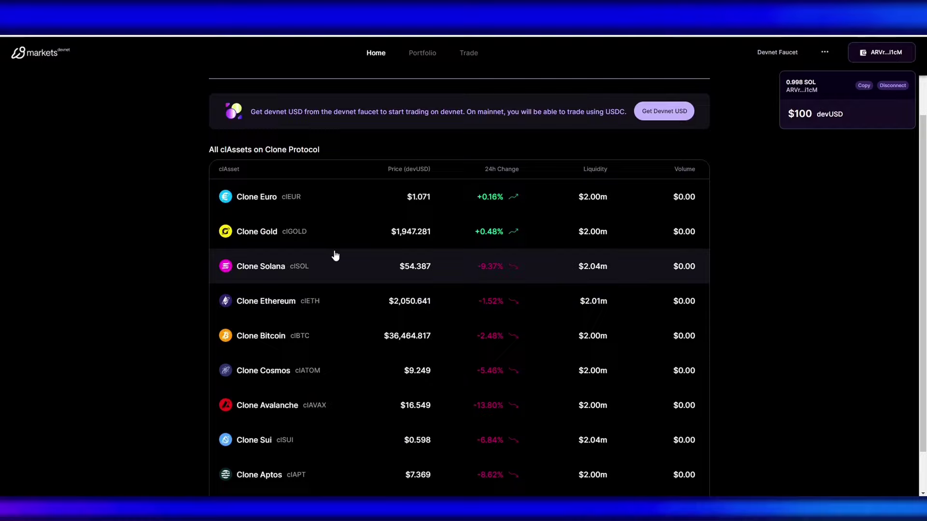
pyautogui.scroll(-1, 336, 255)
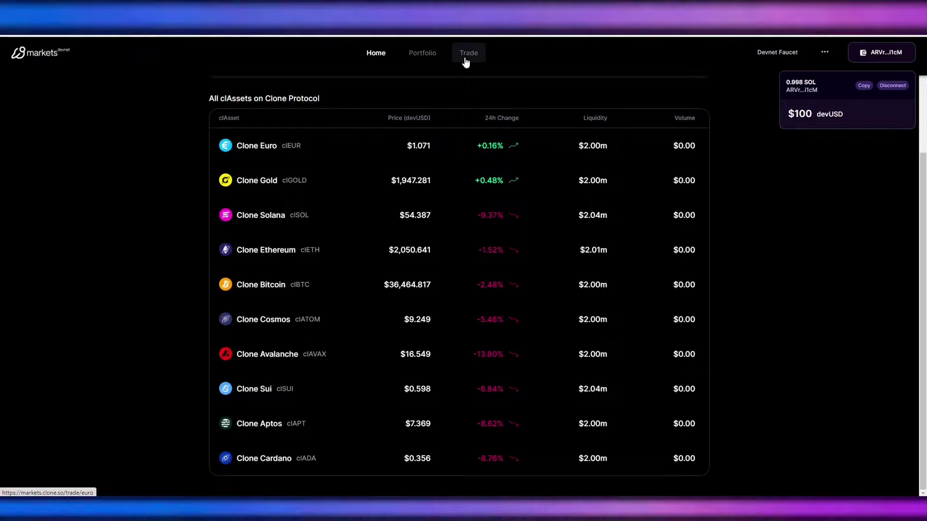
# Step: On the Trade page, select Clone Solana (clSOL) and show its 24h price chart
pyautogui.click(466, 61)
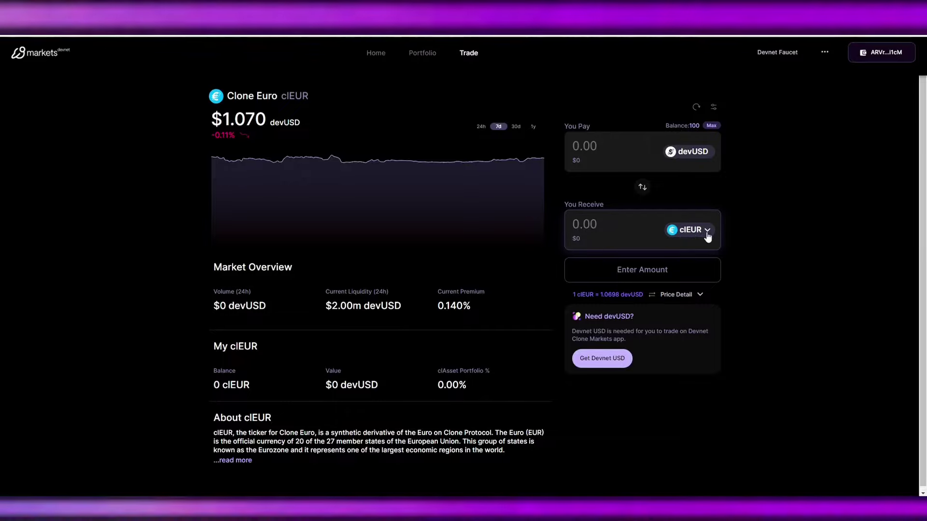
pyautogui.click(708, 231)
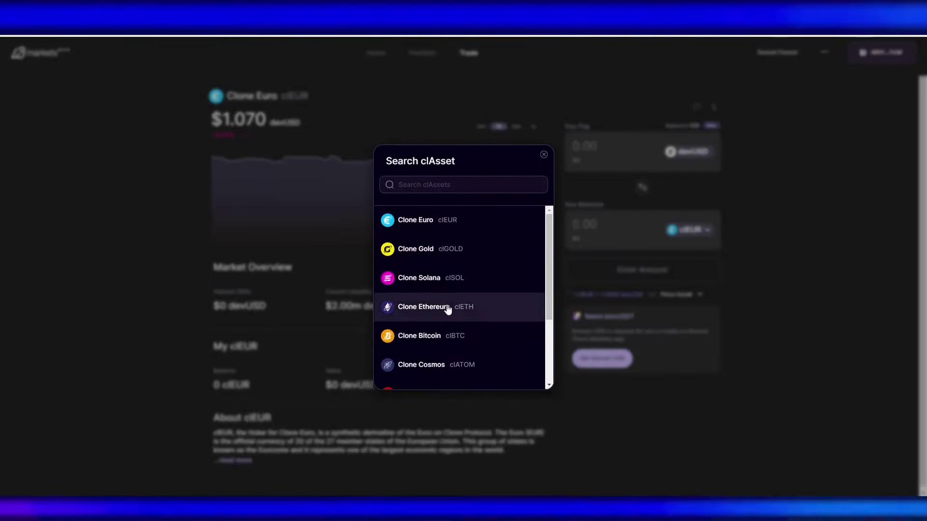
pyautogui.scroll(-3, 454, 319)
pyautogui.click(543, 155)
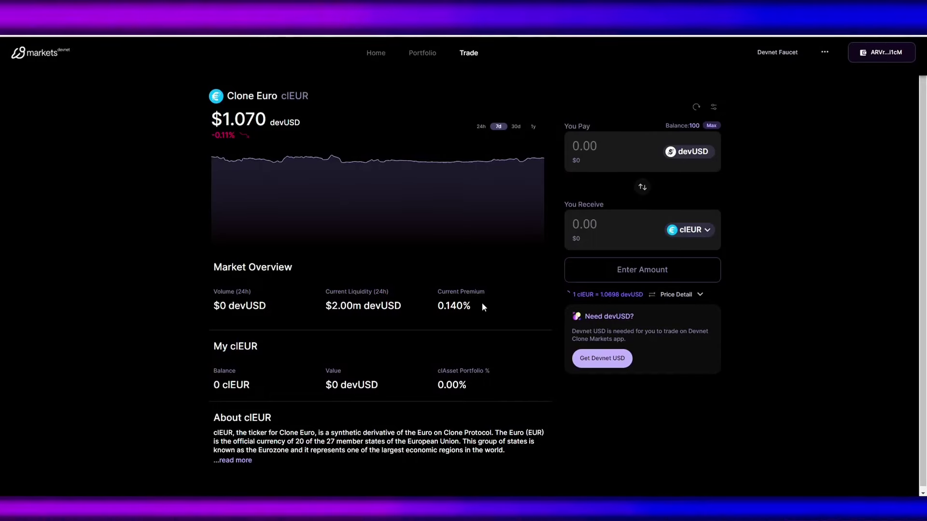
pyautogui.click(700, 239)
pyautogui.scroll(-4, 434, 333)
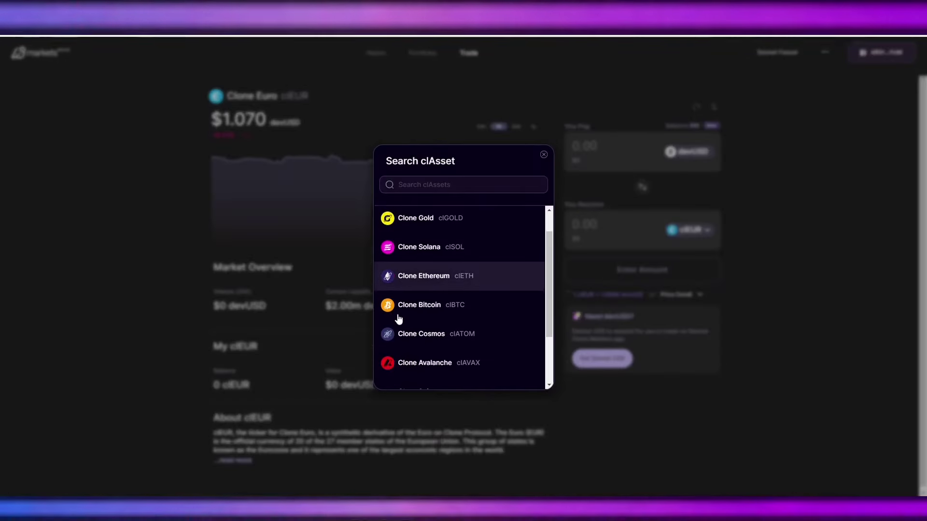
pyautogui.scroll(4, 463, 309)
pyautogui.click(419, 277)
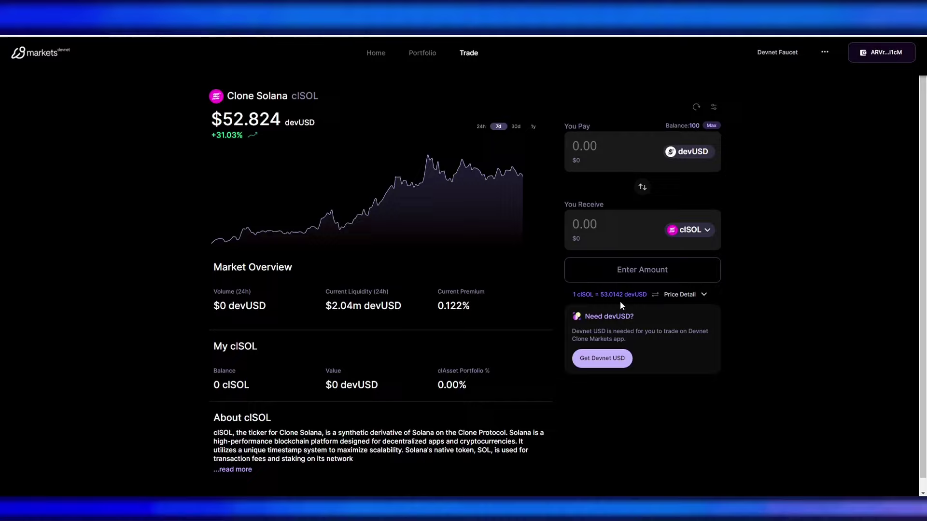
pyautogui.click(600, 147)
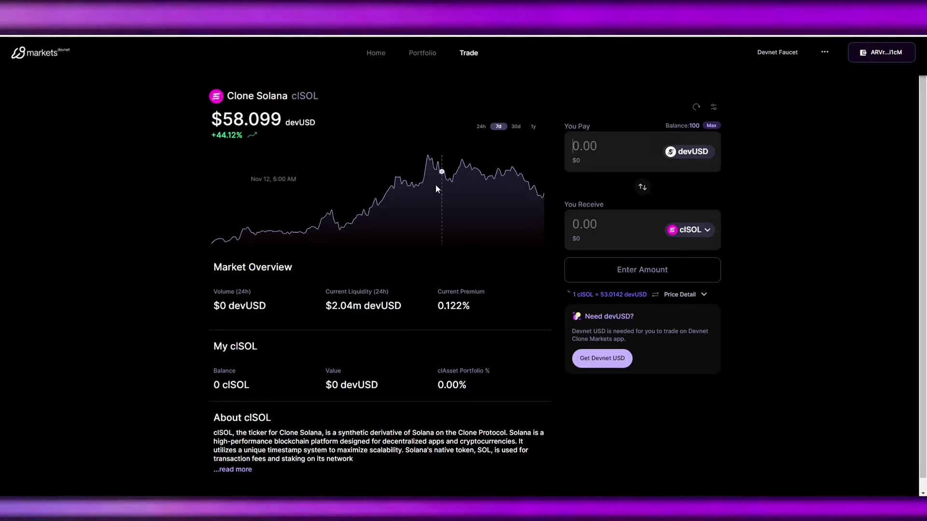
pyautogui.click(480, 126)
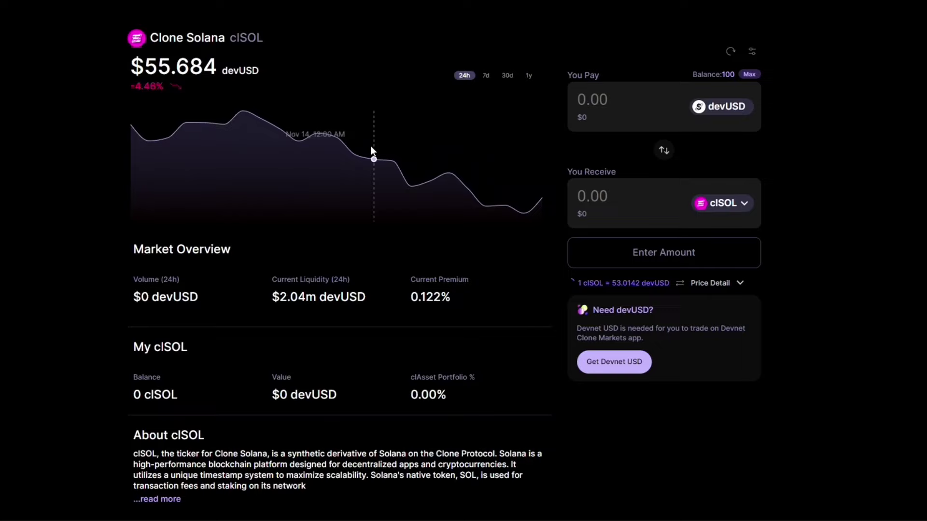
# Step: Enter 10 devUSD to pay, review the price details, and submit the swap for about 0.1836 clSOL
pyautogui.scroll(-1, 413, 193)
pyautogui.write('10')
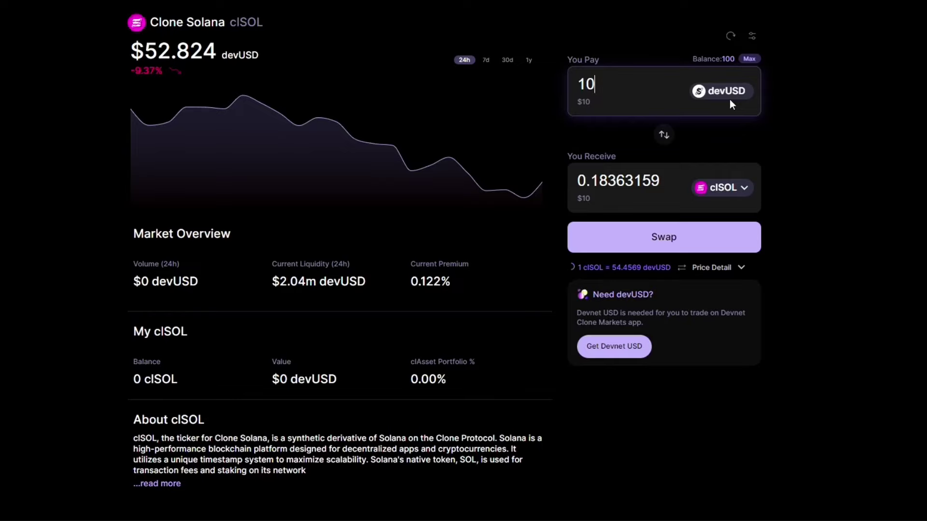
pyautogui.click(741, 267)
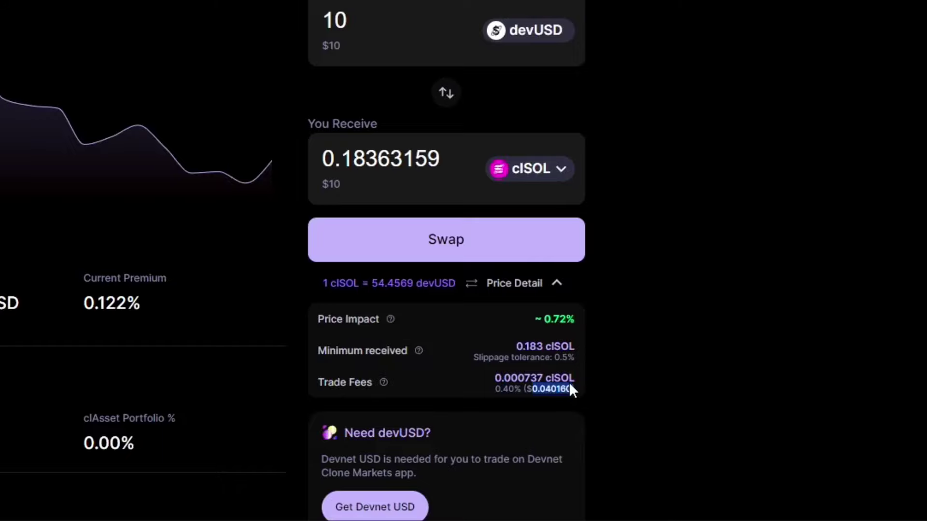
pyautogui.click(464, 240)
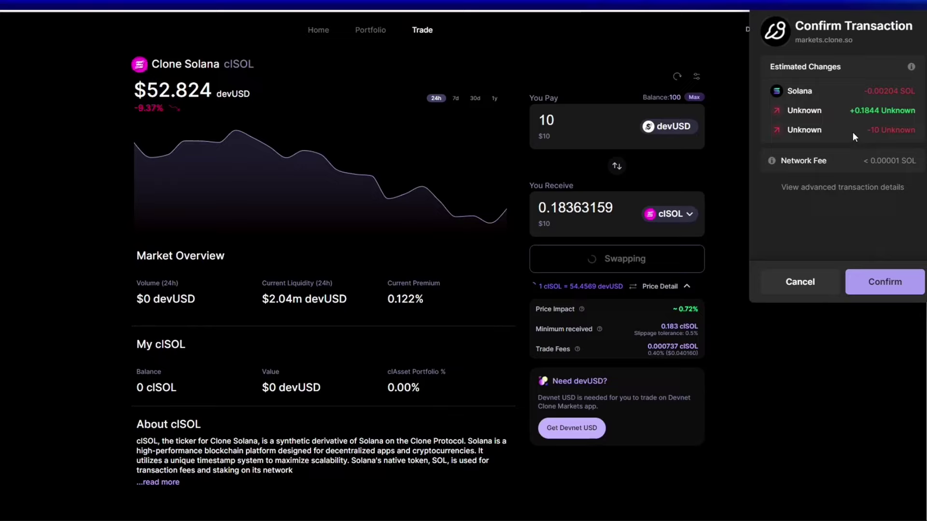
# Step: Confirm the swap in the wallet and check the new 0.1844 clSOL balance
pyautogui.click(884, 282)
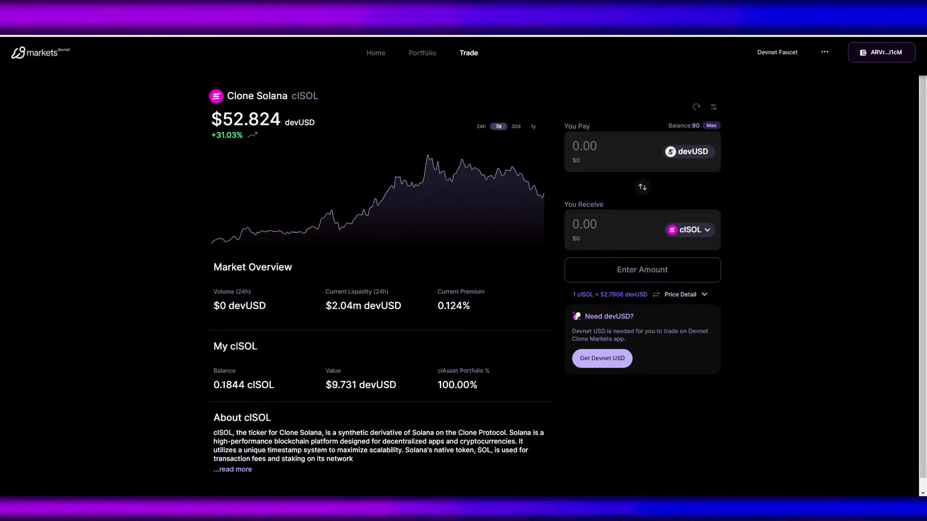
pyautogui.doubleClick(229, 385)
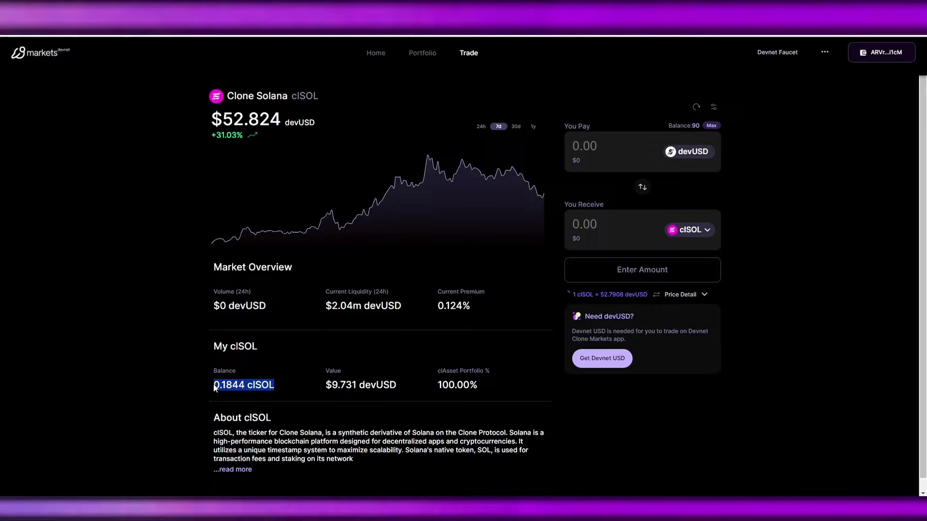
pyautogui.click(235, 385)
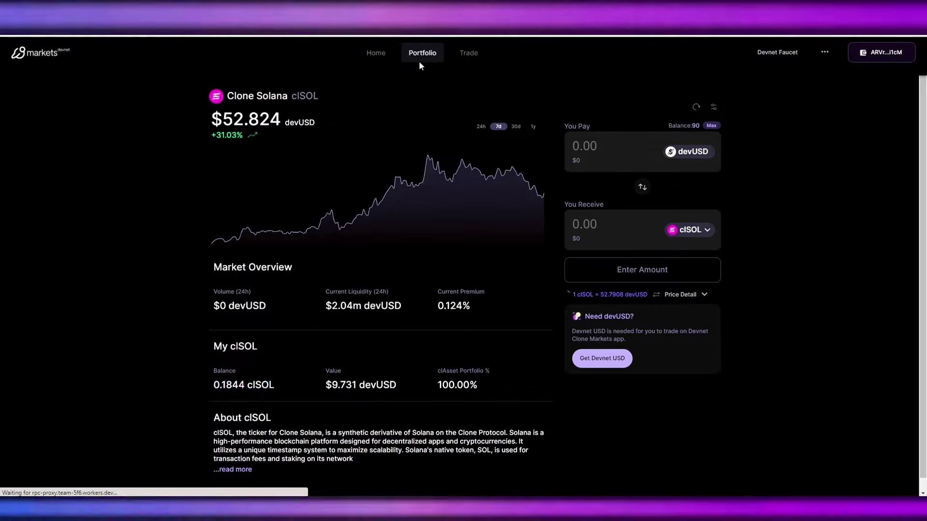
# Step: Approve the Open Account transaction in the wallet and return to the clAsset pools dashboard
pyautogui.click(421, 63)
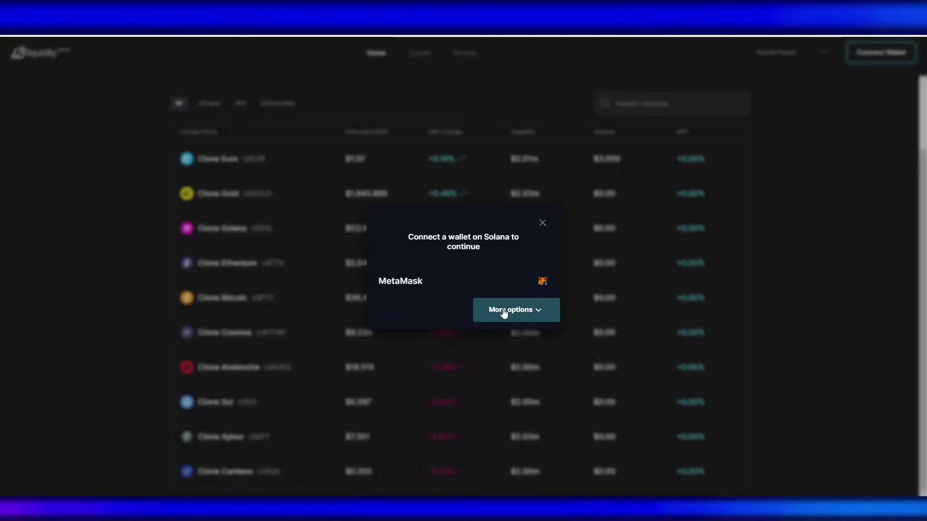
pyautogui.click(503, 314)
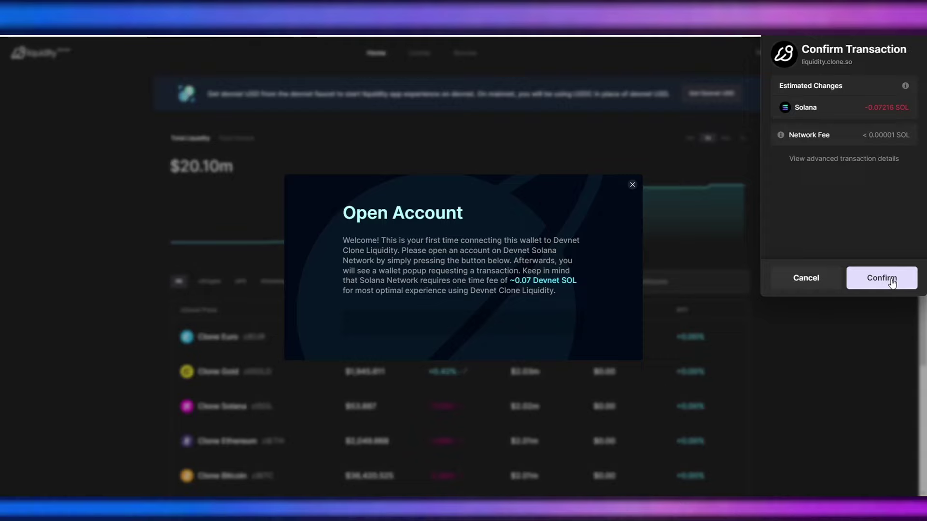
pyautogui.click(890, 280)
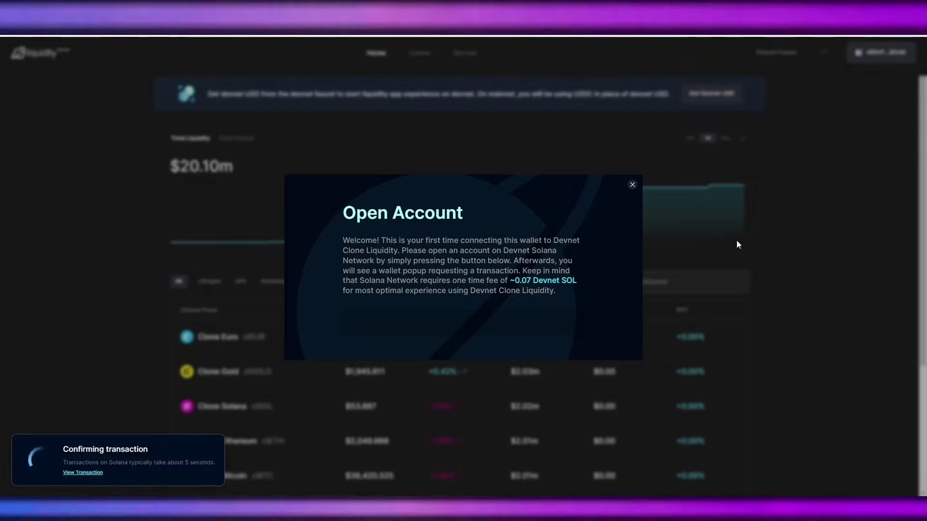
pyautogui.click(632, 185)
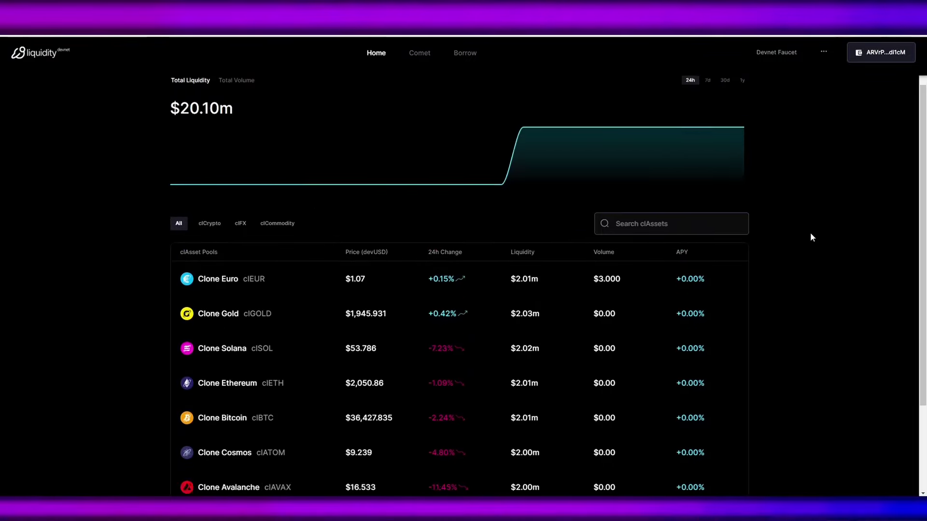
pyautogui.scroll(-3, 810, 233)
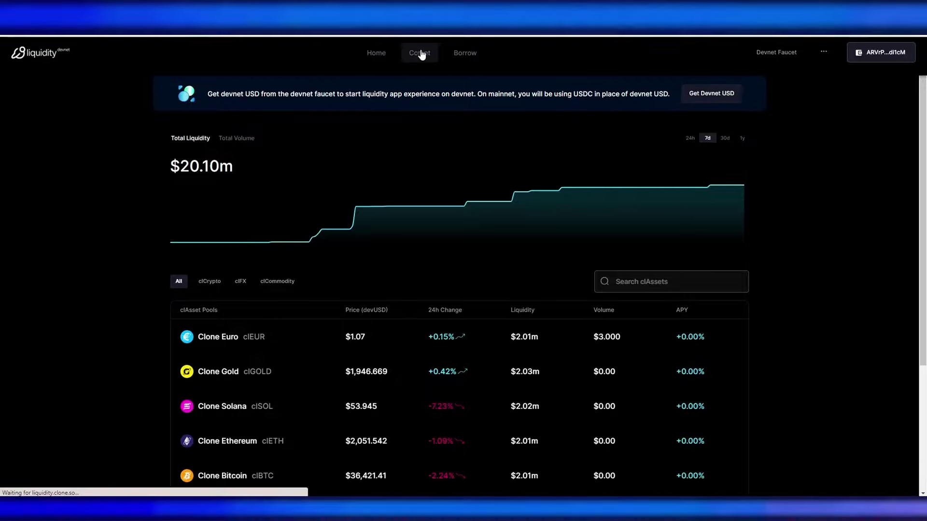
# Step: On the Comet tab, deposit 80 devUSD from the Clone USD row as collateral
pyautogui.click(417, 50)
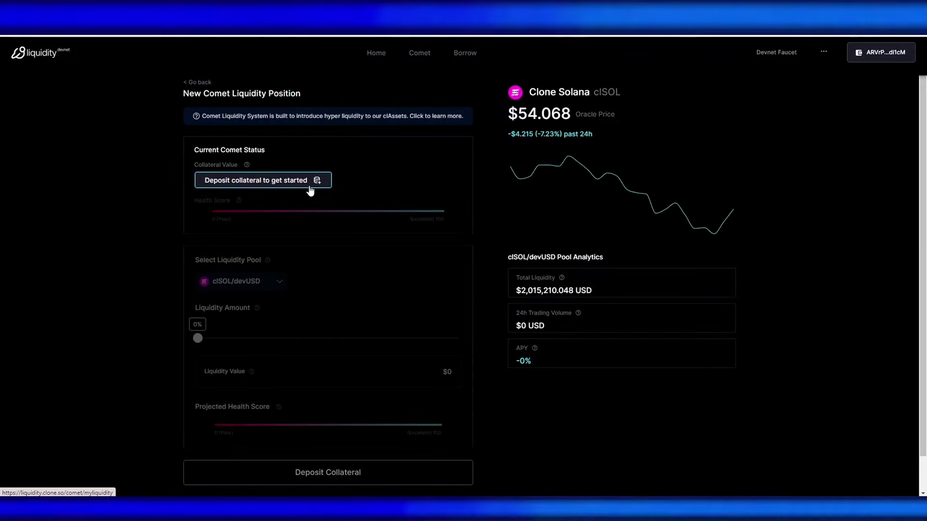
pyautogui.click(310, 187)
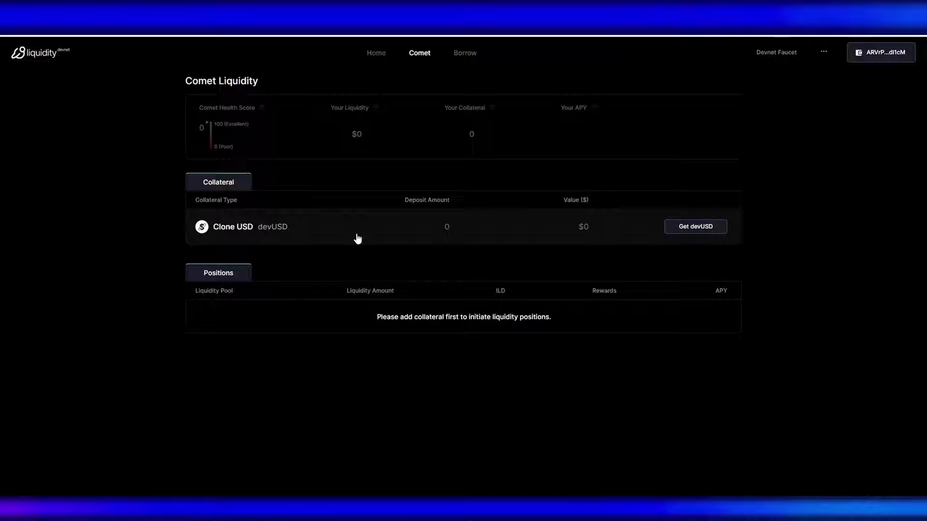
pyautogui.click(457, 227)
pyautogui.click(425, 265)
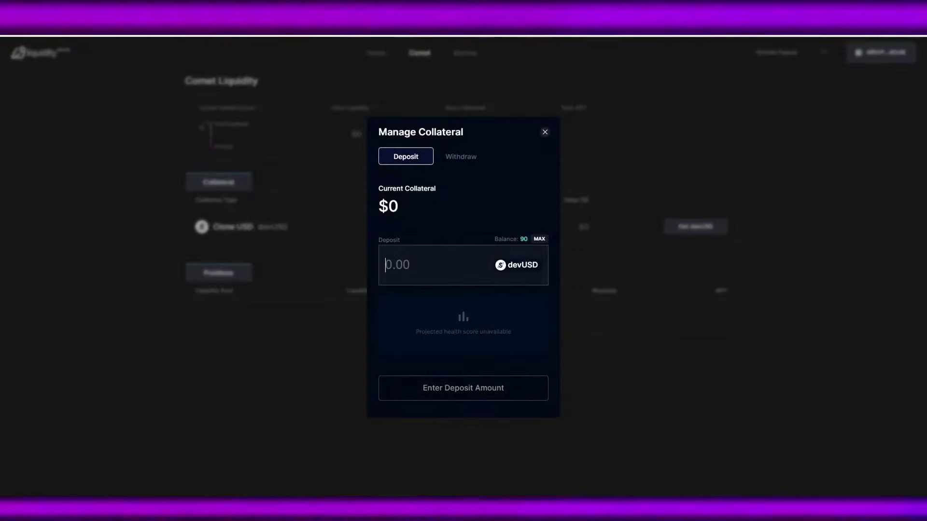
pyautogui.click(539, 238)
pyautogui.moveTo(403, 261); pyautogui.dragTo(375, 261)
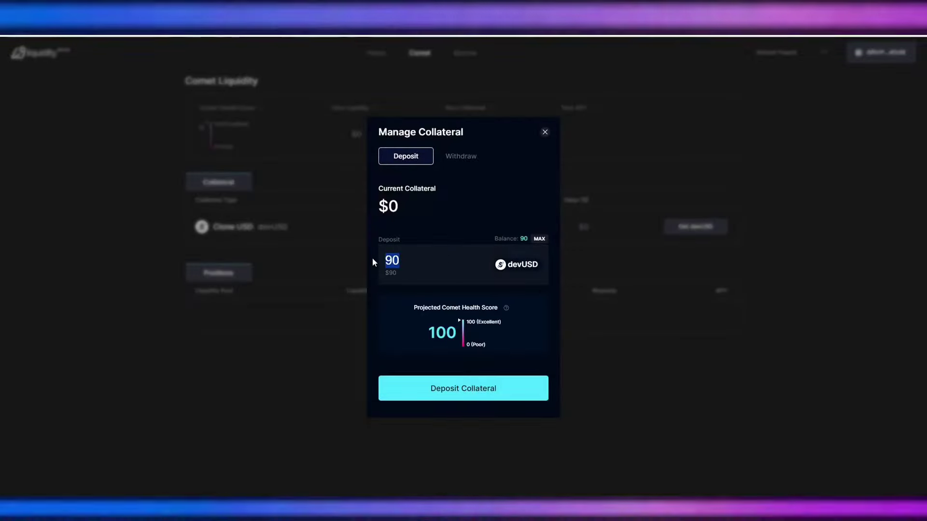
pyautogui.write('80')
pyautogui.click(473, 386)
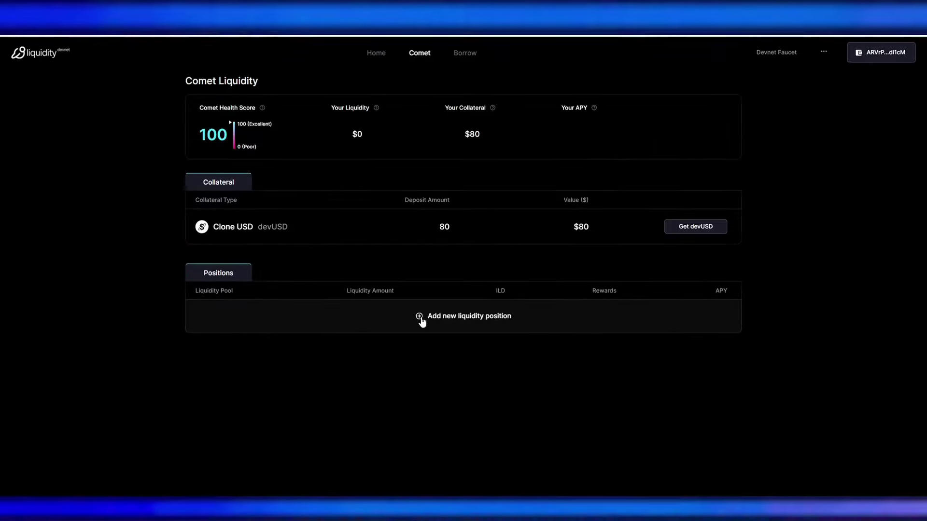
# Step: Start a new cISOL/devUSD comet position and set the liquidity slider to 40%
pyautogui.click(422, 320)
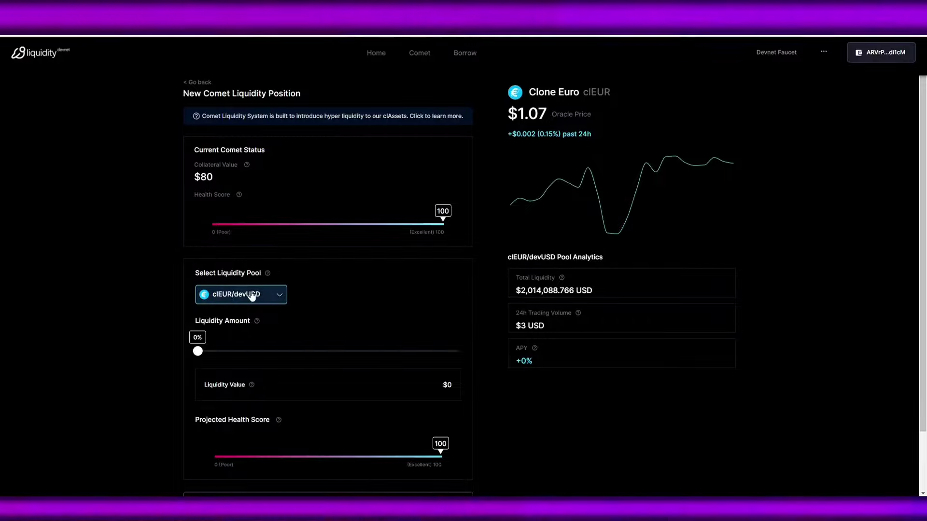
pyautogui.click(258, 299)
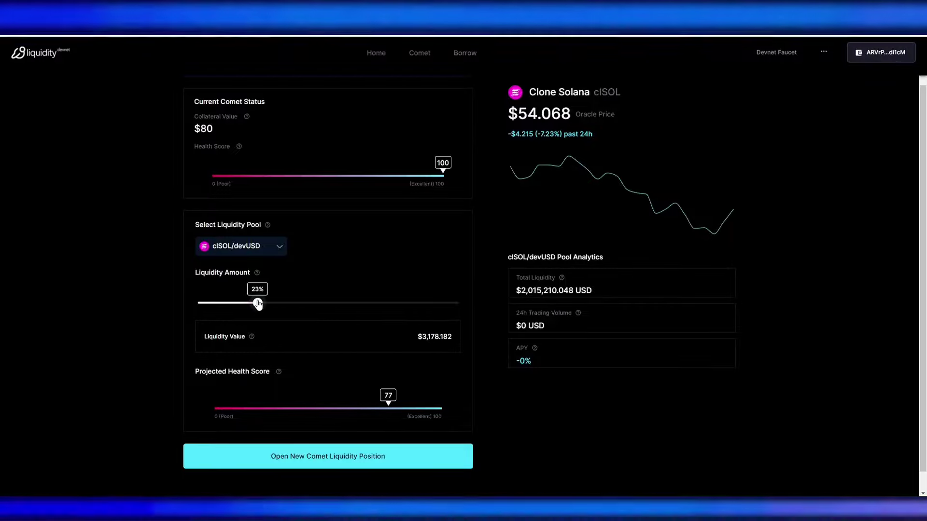
pyautogui.moveTo(262, 303); pyautogui.dragTo(302, 303)
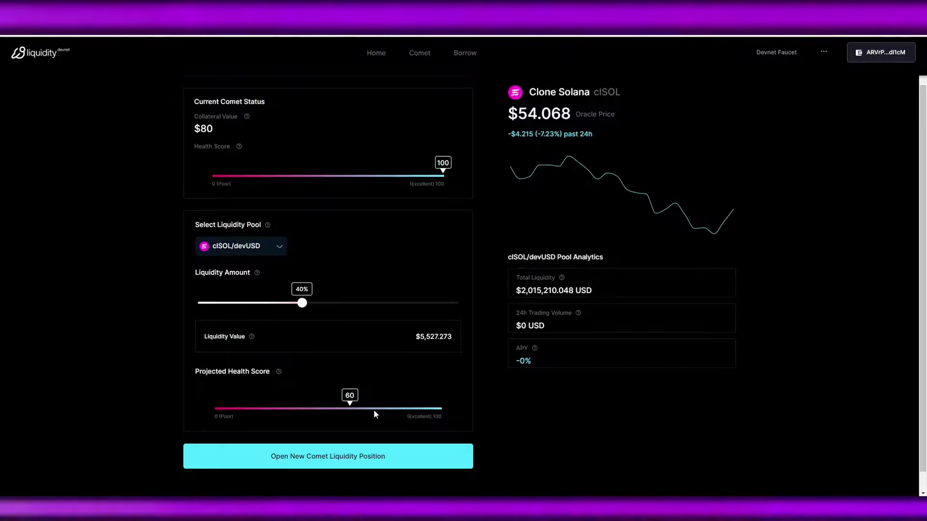
pyautogui.scroll(-1, 311, 347)
pyautogui.moveTo(302, 282); pyautogui.dragTo(277, 284)
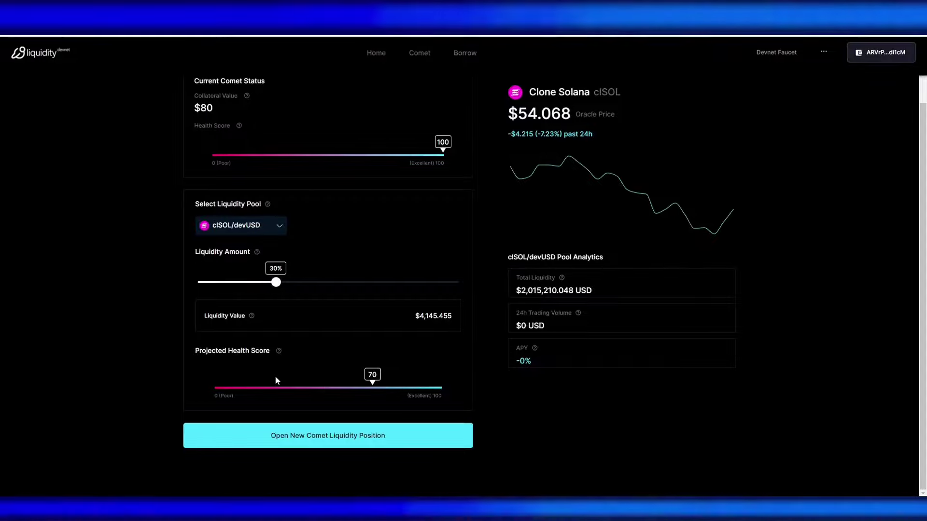
pyautogui.moveTo(277, 284)
pyautogui.mouseDown()
pyautogui.moveTo(316, 285)
pyautogui.moveTo(302, 285)
pyautogui.mouseUp()
# Step: Open the $5,527.273 position, approve it in the wallet, and preview raising it to 50%
pyautogui.click(405, 442)
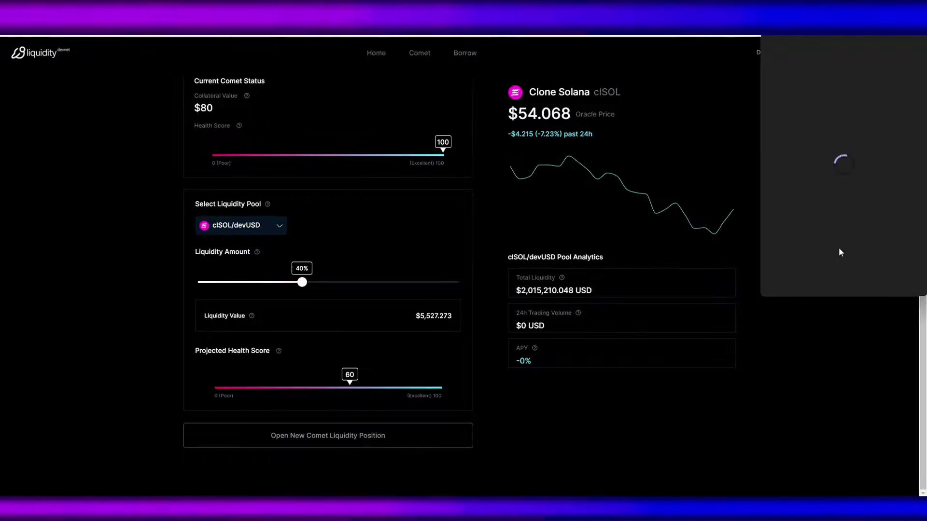
pyautogui.click(891, 279)
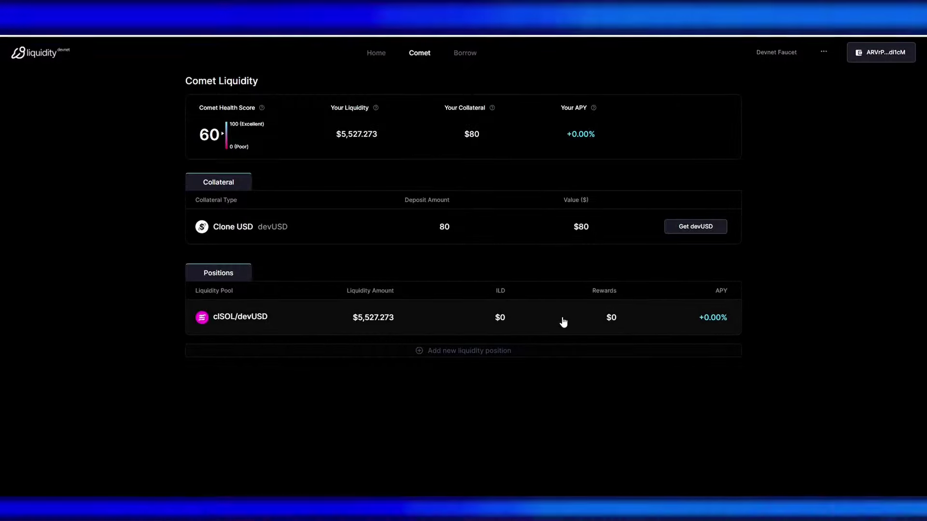
pyautogui.click(564, 322)
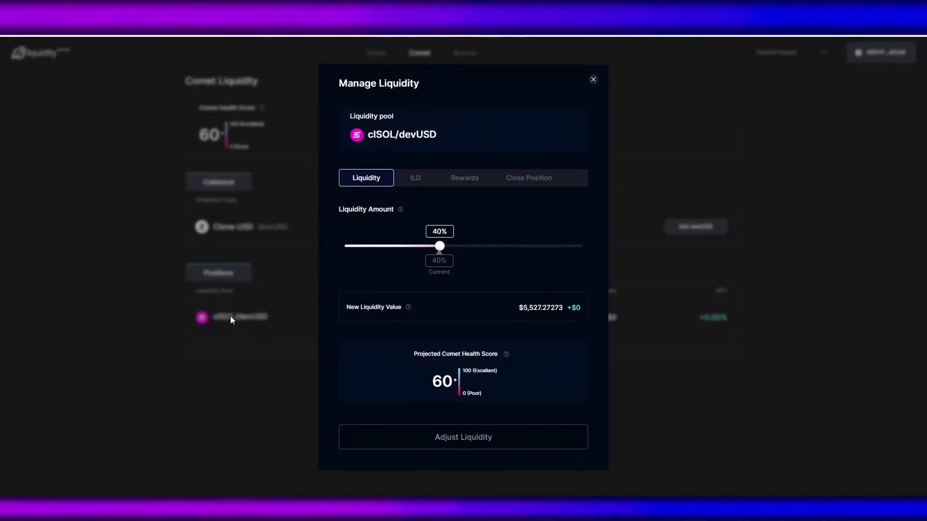
pyautogui.moveTo(439, 247)
pyautogui.mouseDown()
pyautogui.moveTo(469, 247)
pyautogui.moveTo(400, 246)
pyautogui.moveTo(428, 247)
pyautogui.mouseUp()
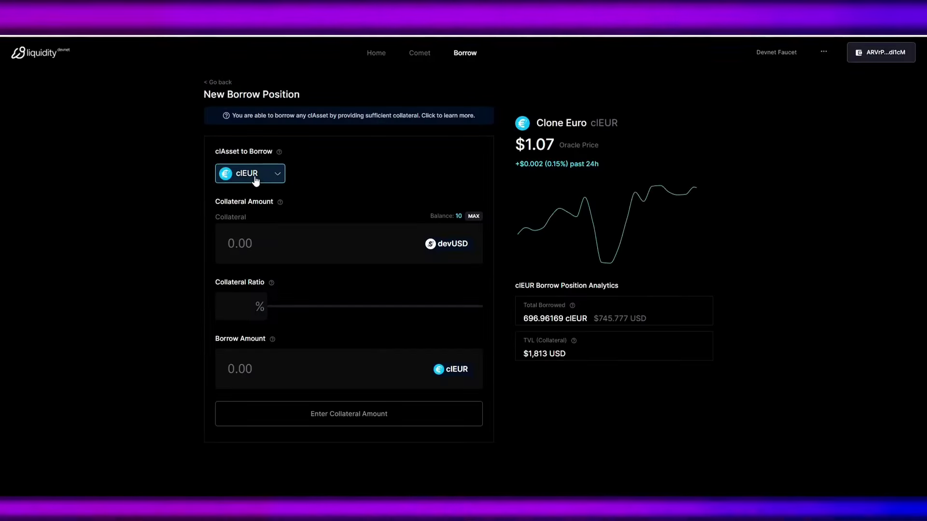
# Step: Choose Clone Ethereum (clETH) as the borrow asset and enter the collateral amount
pyautogui.click(255, 180)
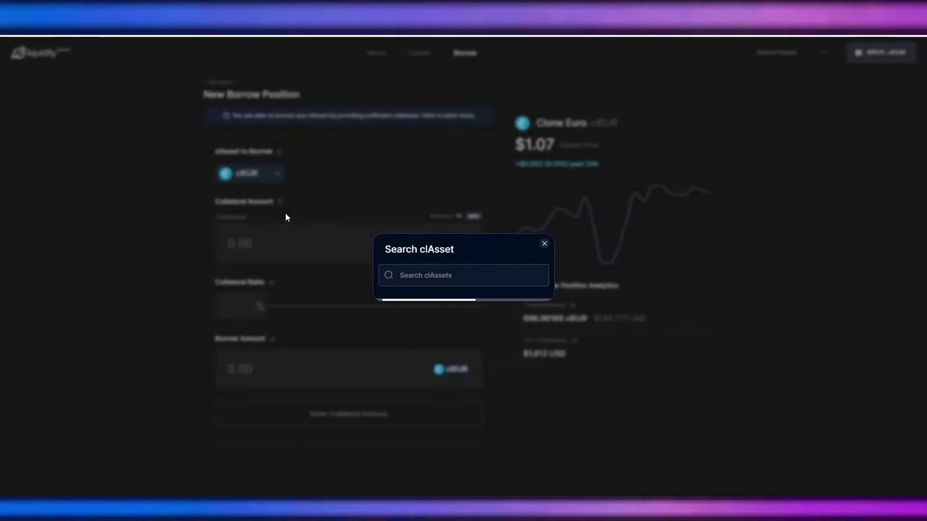
pyautogui.scroll(-3, 488, 232)
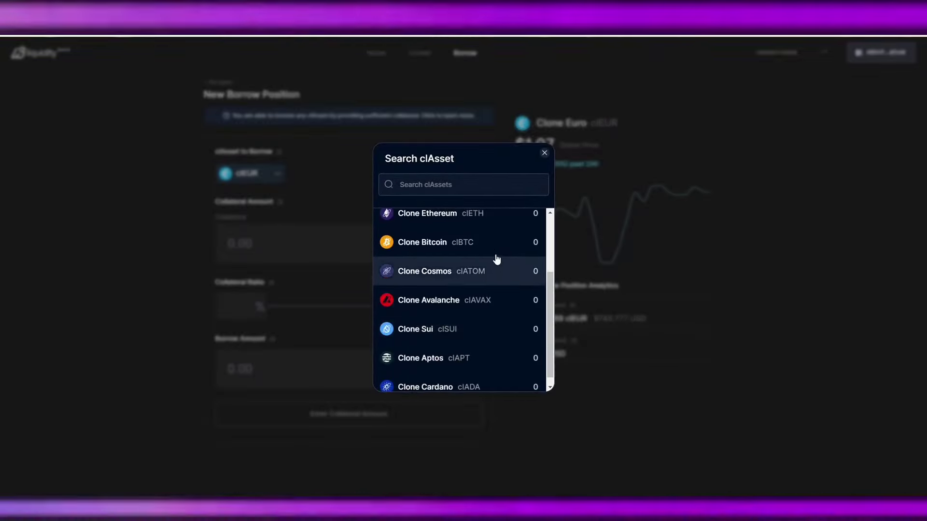
pyautogui.scroll(3, 513, 318)
pyautogui.click(514, 315)
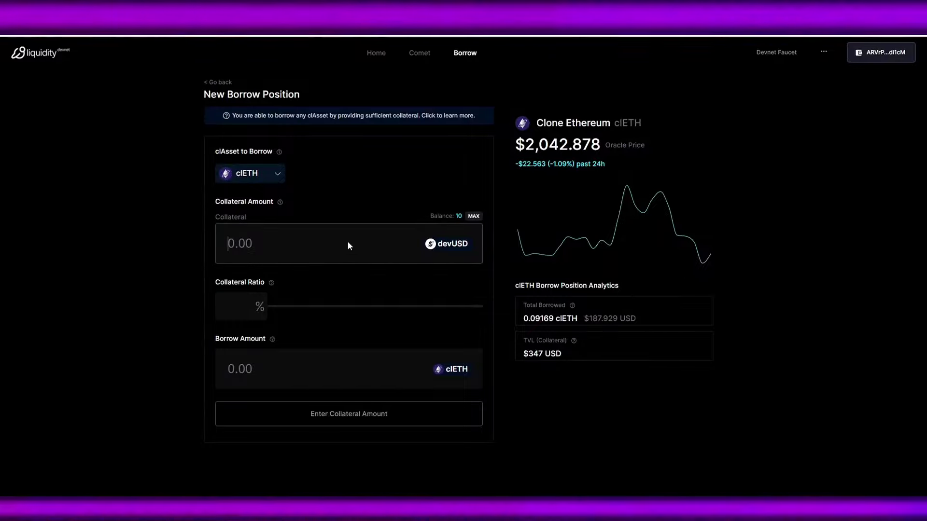
pyautogui.write('5')
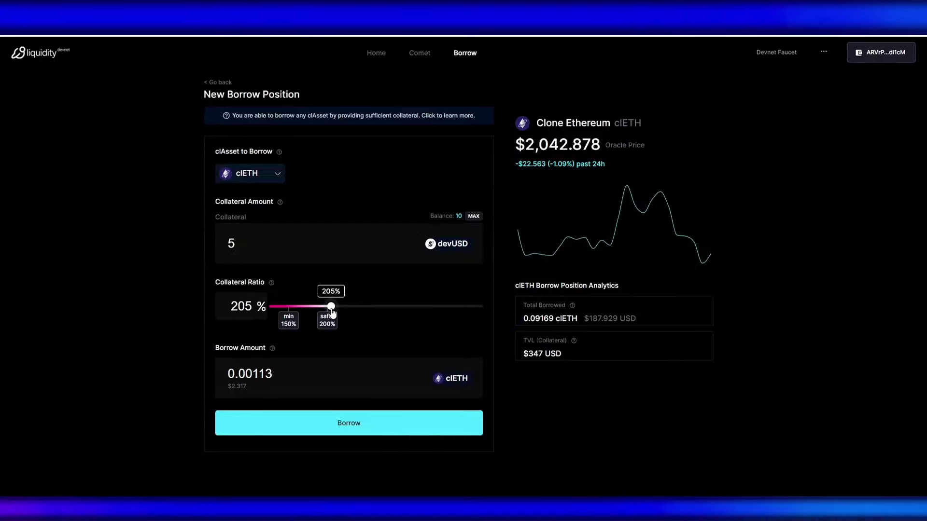
# Step: Adjust the collateral ratio to about 226% and borrow 0.00205 clETH against 10 devUSD
pyautogui.moveTo(331, 306); pyautogui.dragTo(325, 306)
pyautogui.moveTo(273, 286)
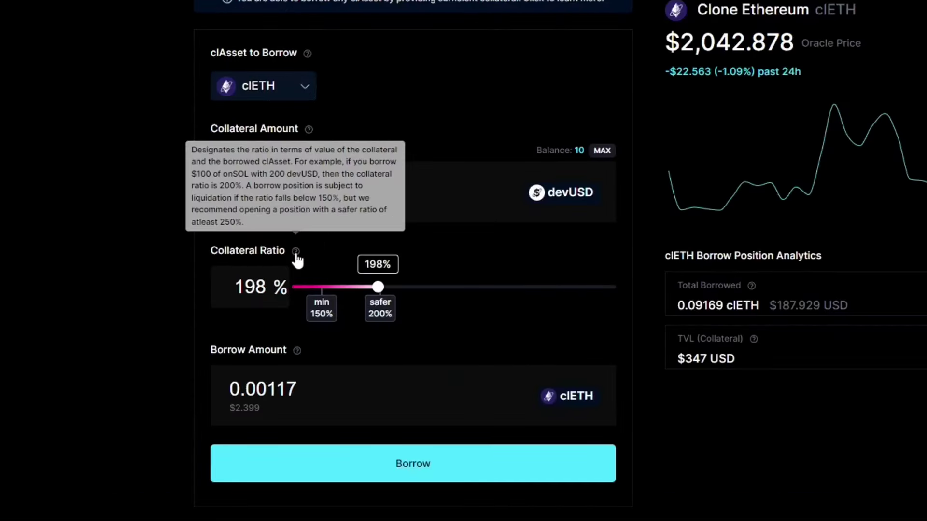
pyautogui.moveTo(379, 289); pyautogui.dragTo(425, 291)
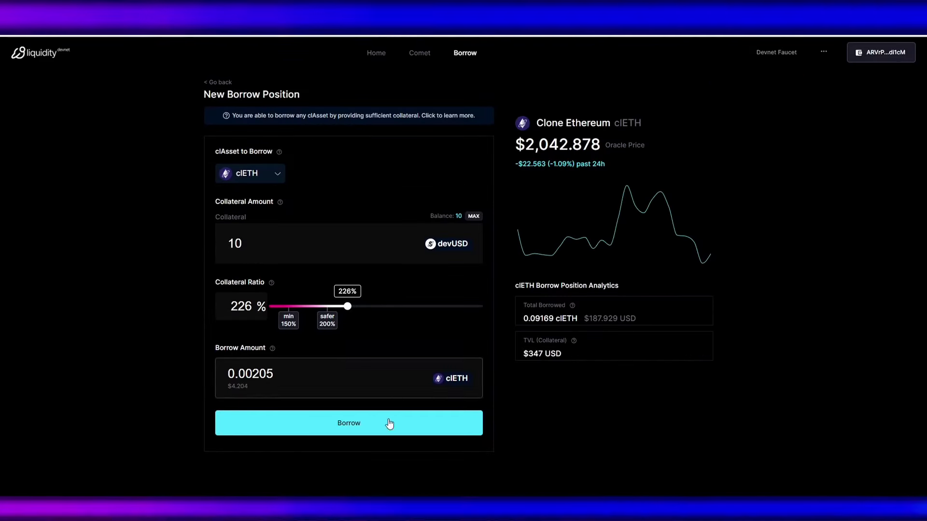
pyautogui.click(391, 427)
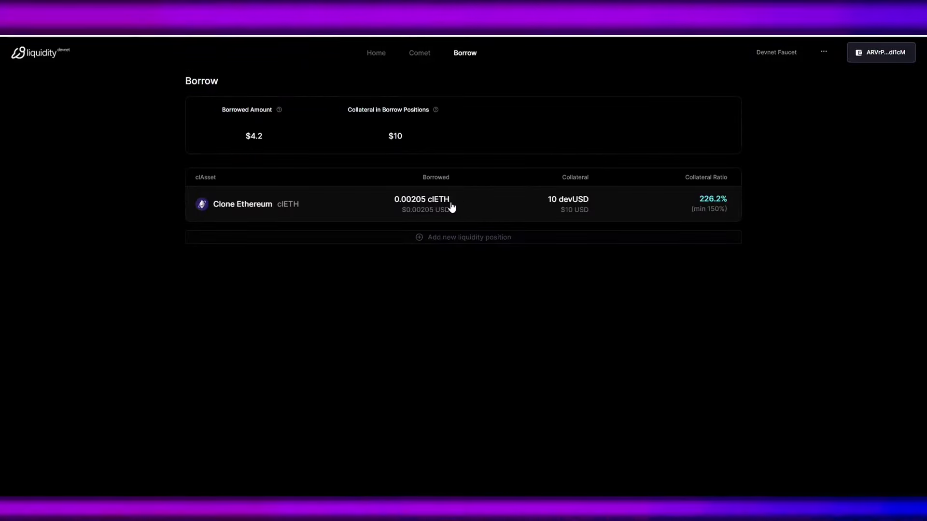
pyautogui.click(376, 53)
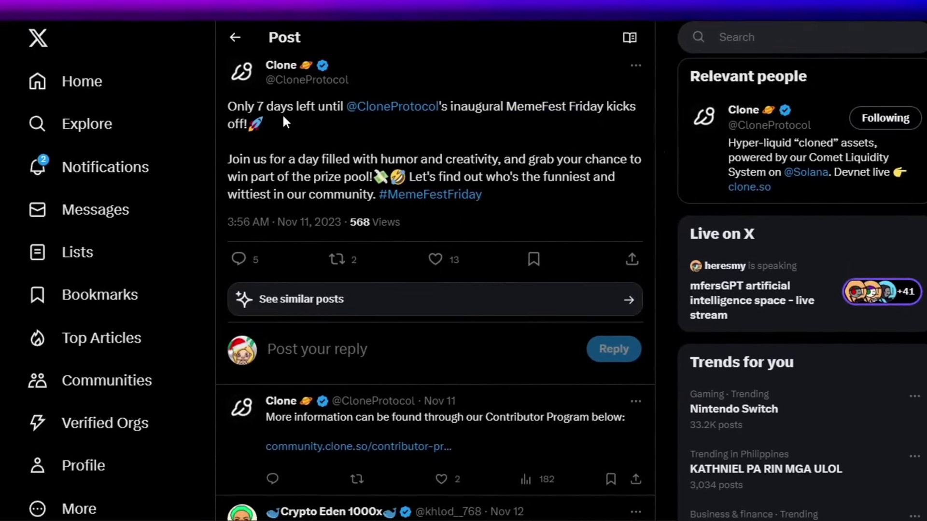
# Step: Highlight part of Clone's MemeFest Friday post text on X, then clear the selection
pyautogui.moveTo(267, 107); pyautogui.dragTo(502, 162)
pyautogui.click(485, 180)
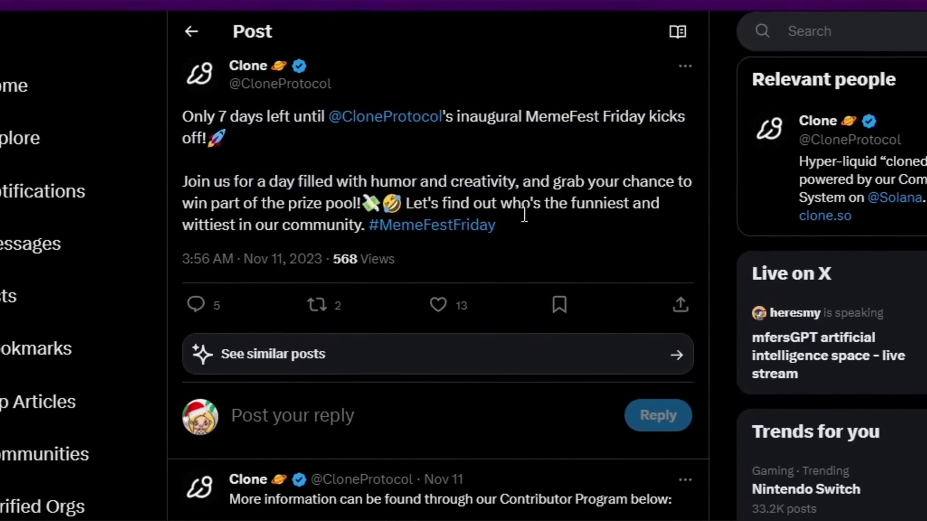